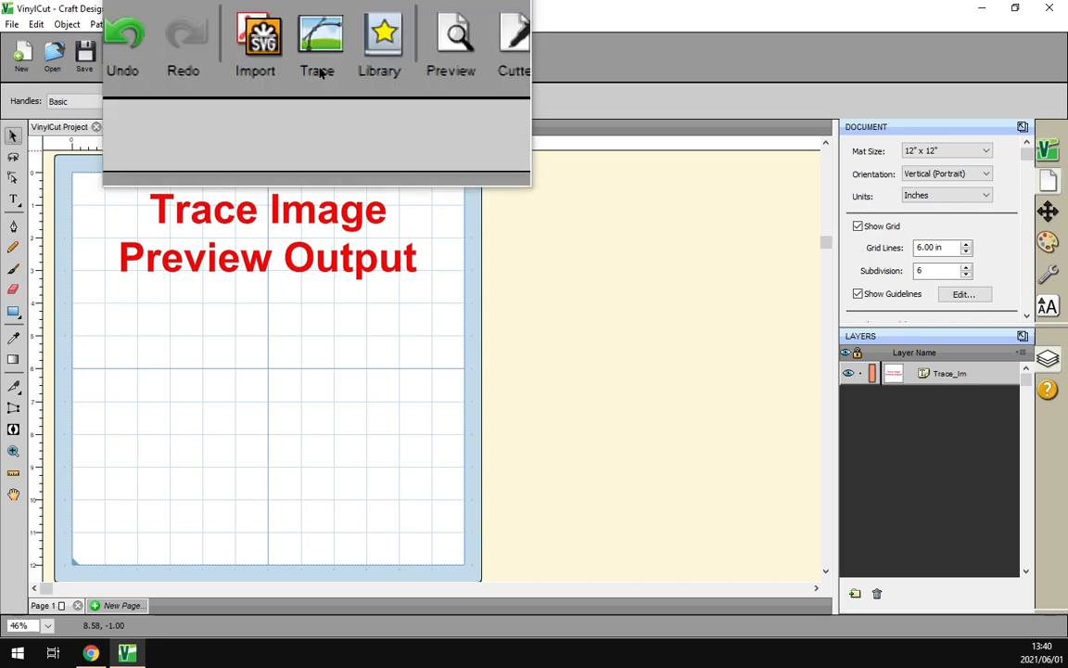
- Load the monkey jpg image into the Trace Image tool and update the trace preview
left_click(320, 55)
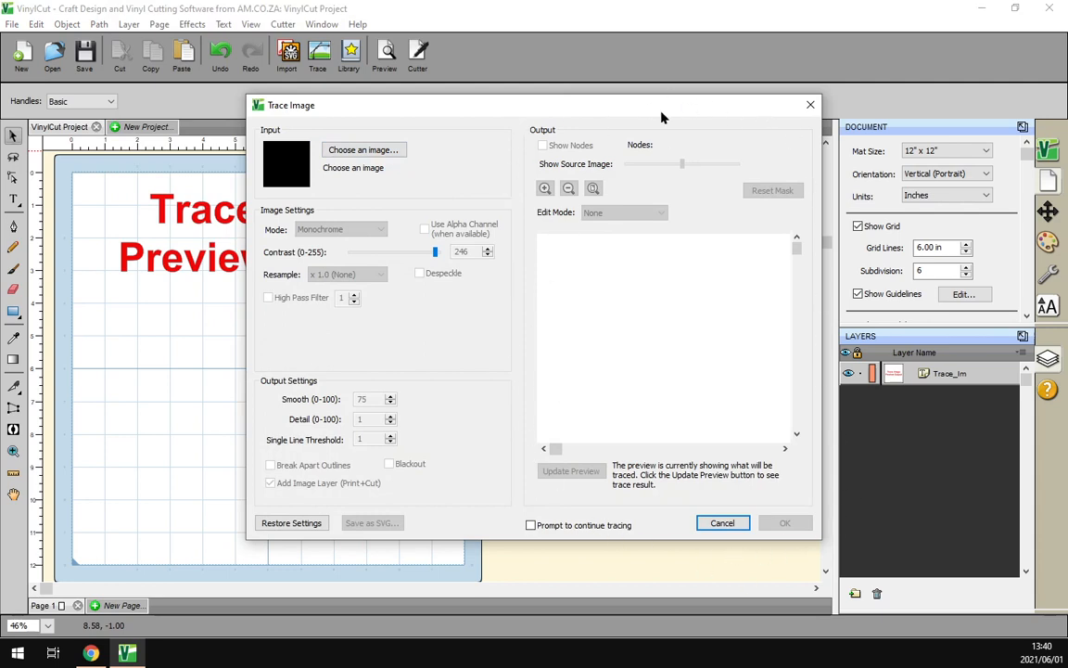
left_click(381, 149)
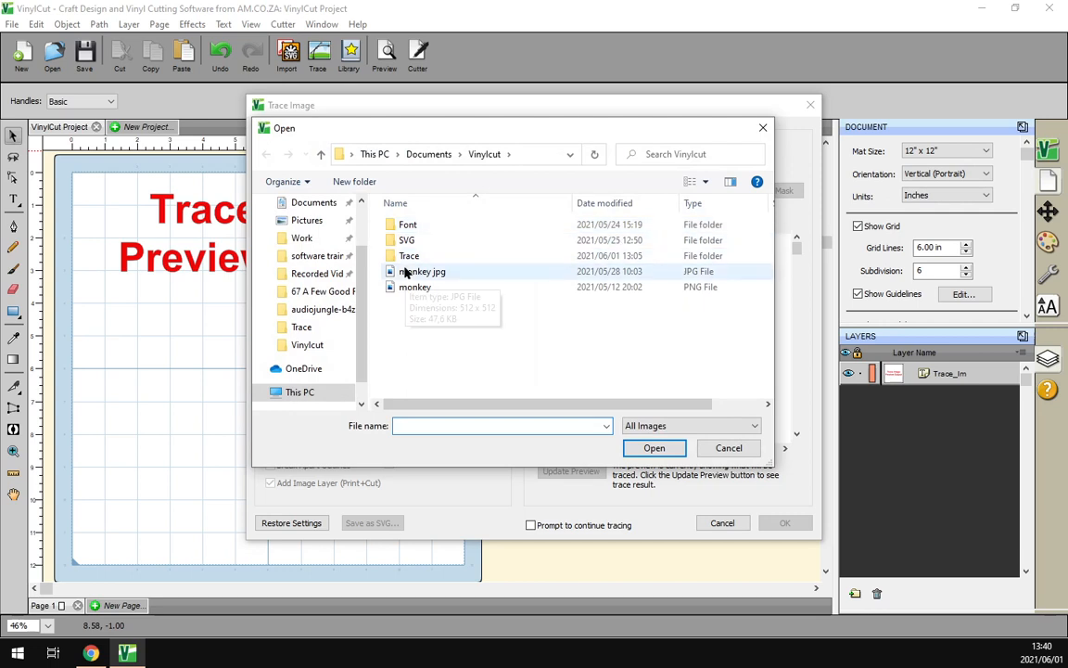
left_click(405, 271)
left_click(655, 448)
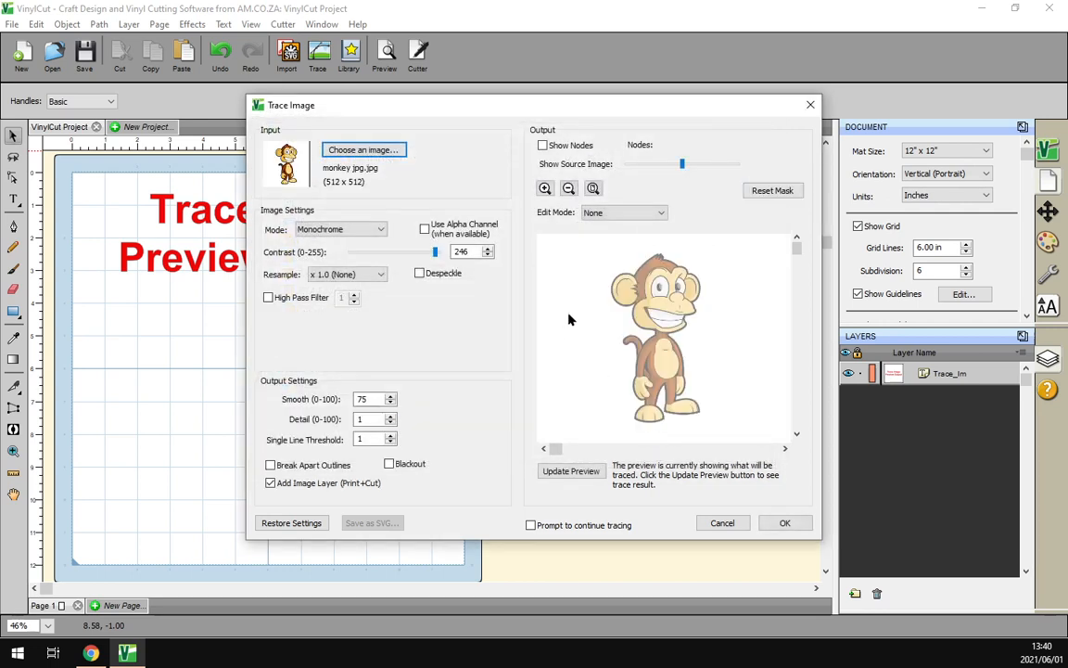
left_click(563, 473)
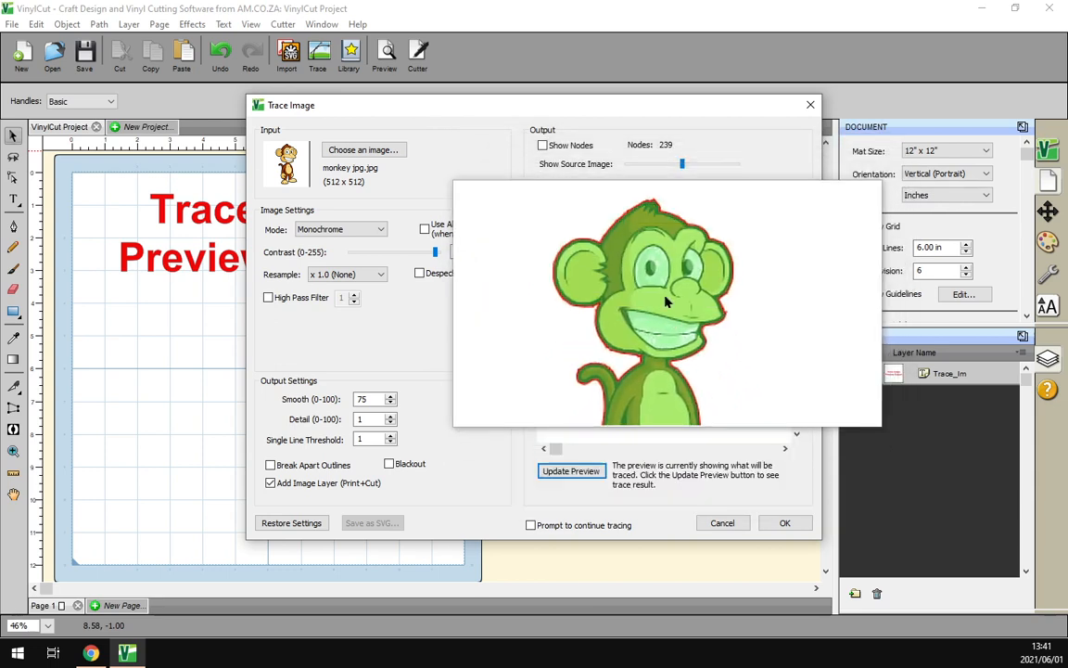
- Show the trace nodes, set Smooth to 100 and refresh the trace preview
left_click(543, 145)
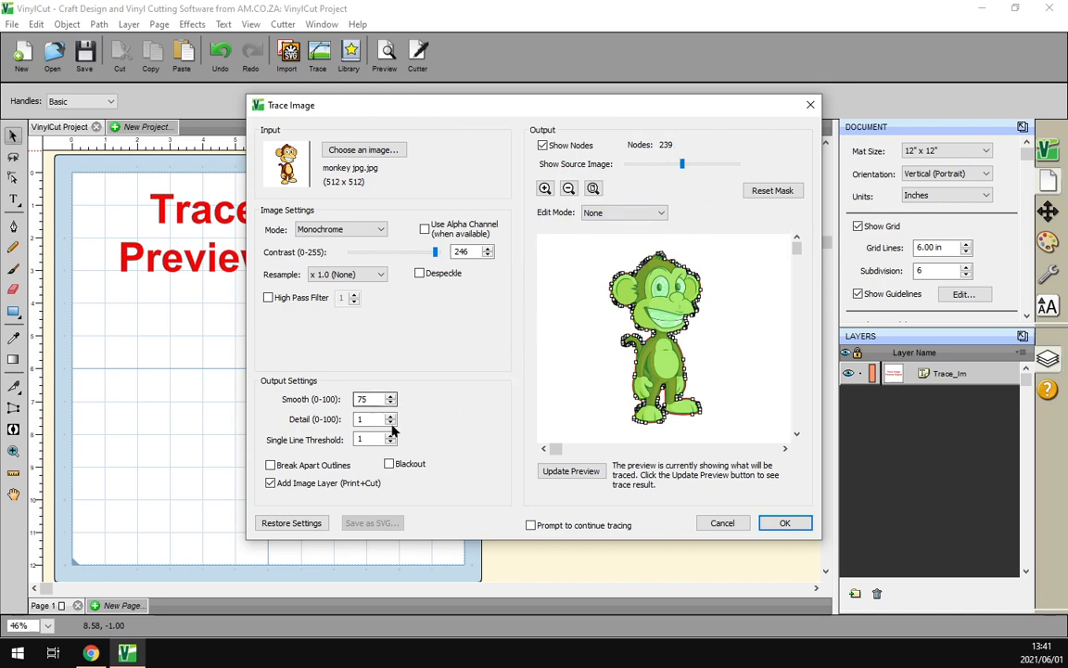
double_click(363, 399)
type("100")
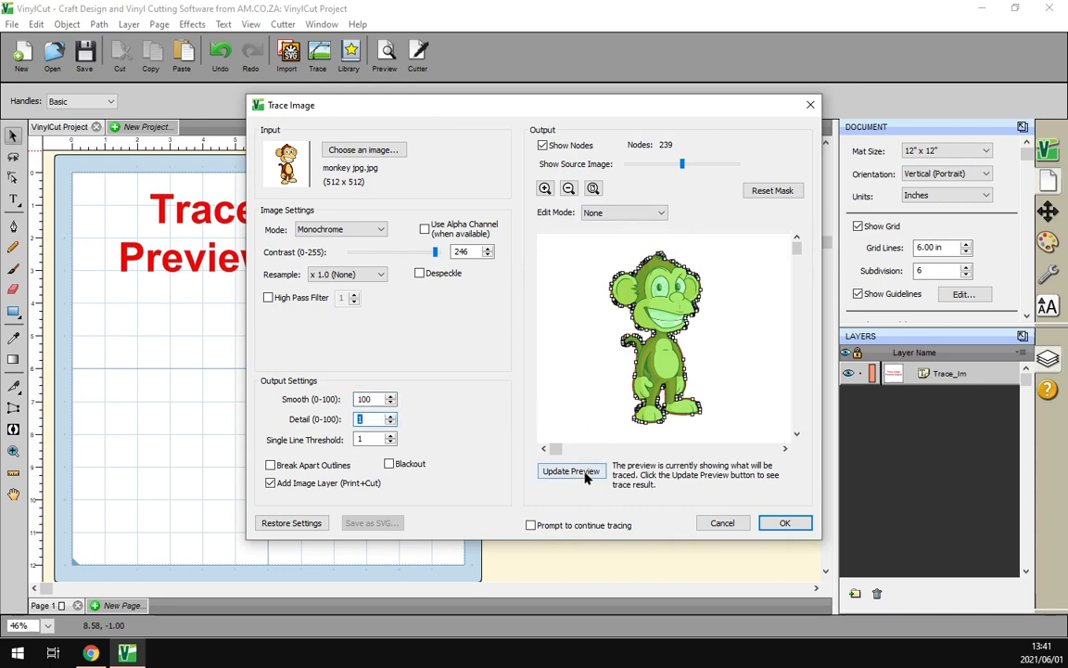
left_click(572, 470)
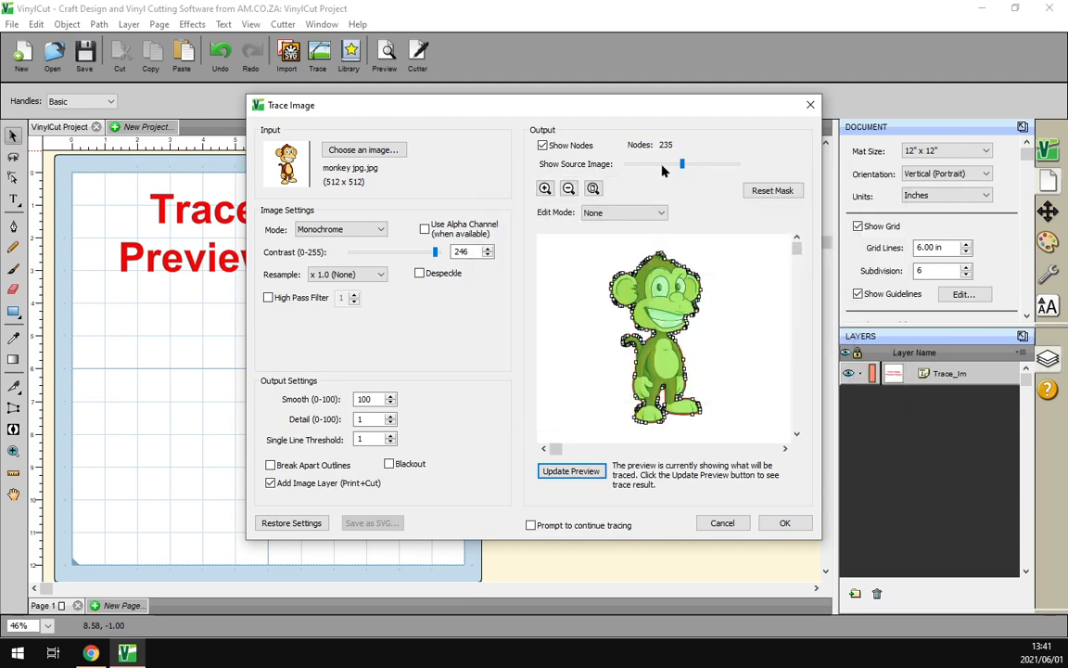
- Hide the trace nodes and set the source image visibility slightly below the middle, trying full visibility first
left_click(543, 146)
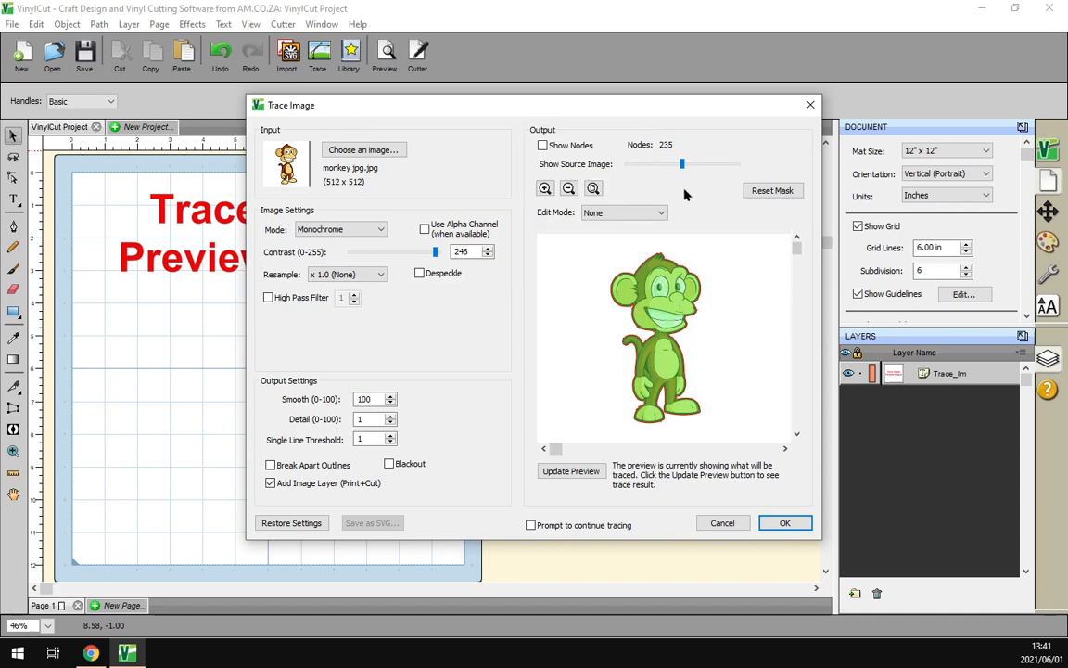
left_click_drag(682, 165, 737, 164)
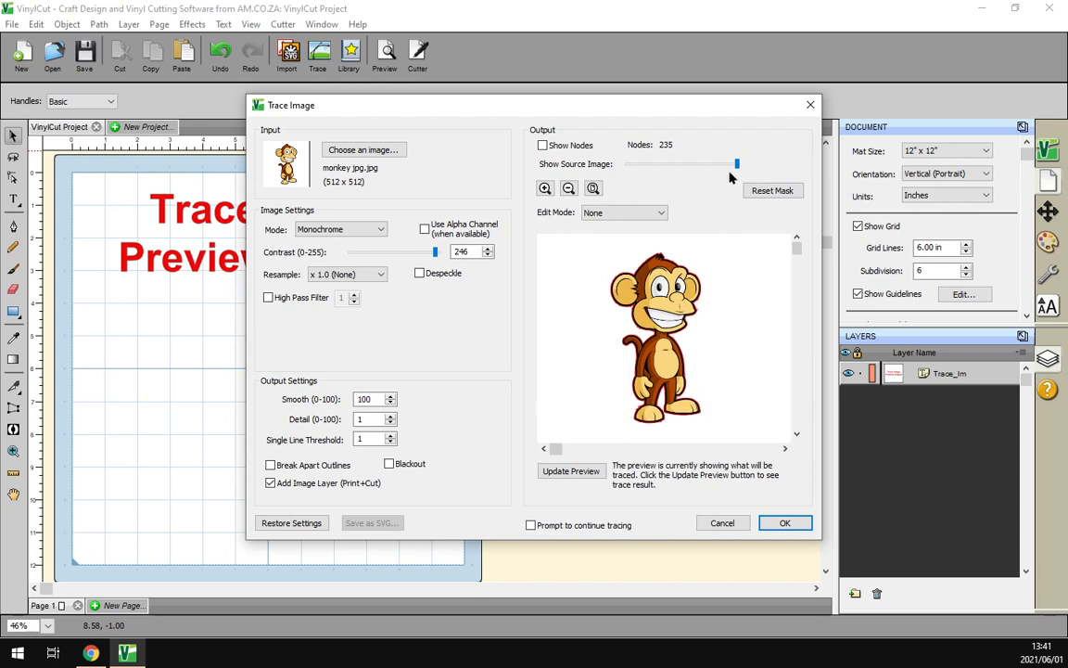
left_click(673, 167)
mouse_move(673, 170)
left_mouse_down()
mouse_move(623, 171)
mouse_move(669, 183)
left_mouse_up()
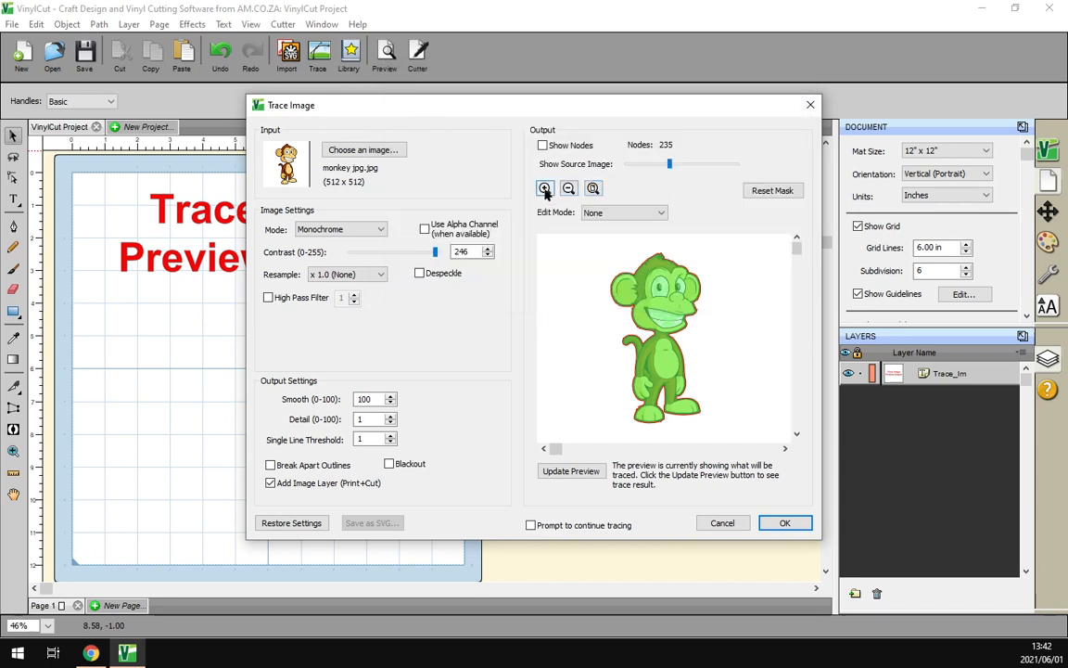
- Examine the traced outline around the monkey's head up close and return to the fitted view of the whole preview
left_click(544, 188)
left_click(544, 189)
left_click(544, 188)
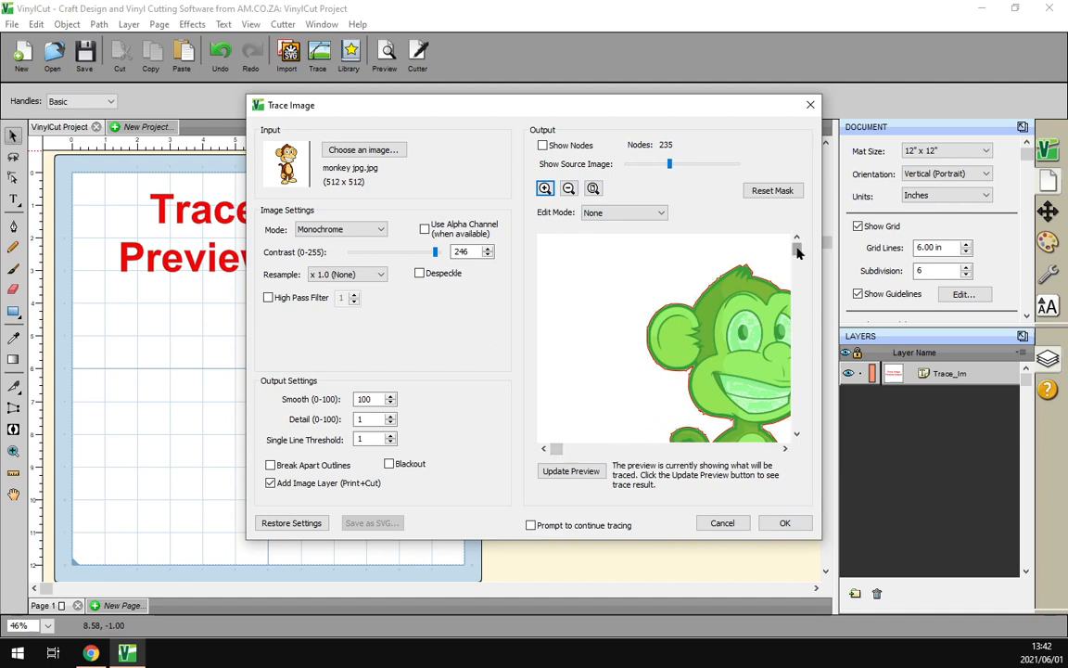
left_click_drag(797, 252, 798, 306)
left_click_drag(556, 449, 680, 451)
left_click_drag(796, 304, 804, 277)
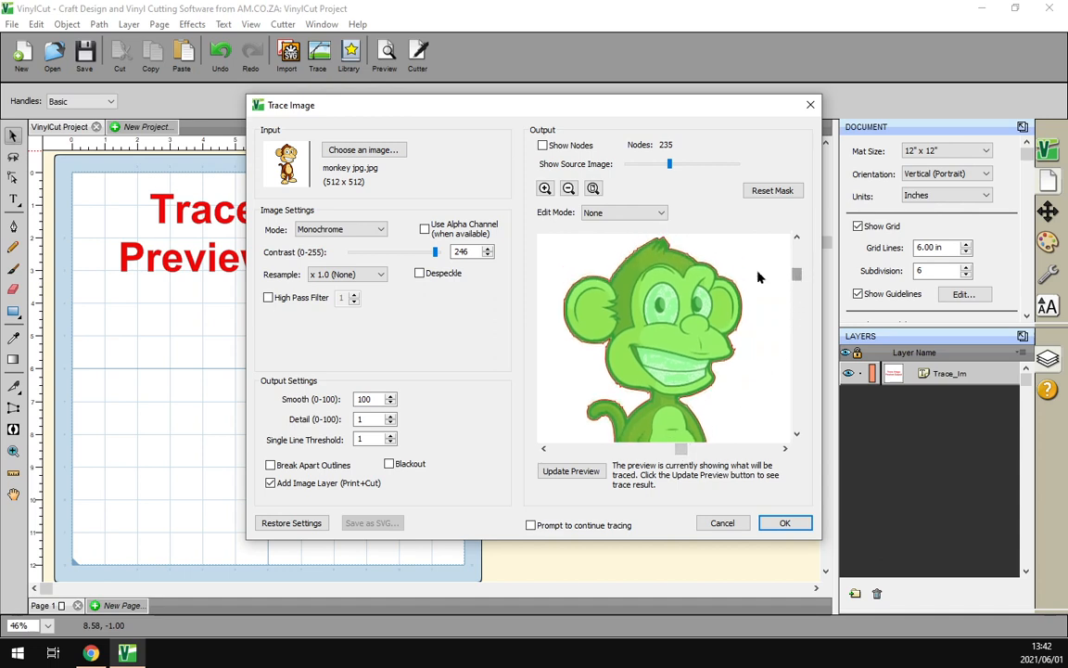
left_click(569, 188)
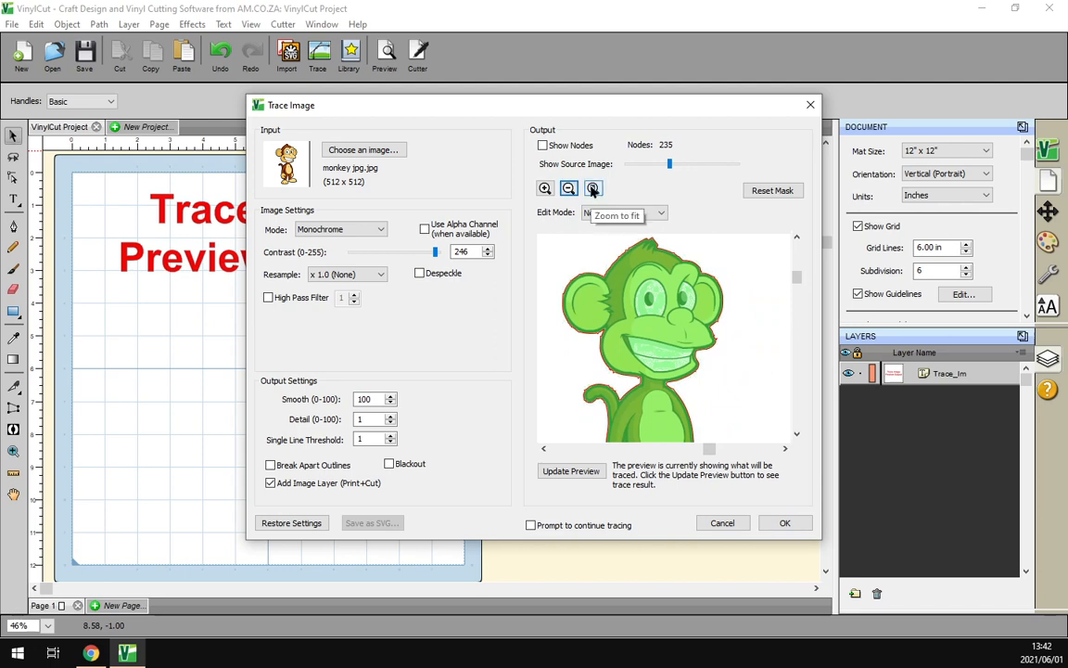
left_click(593, 189)
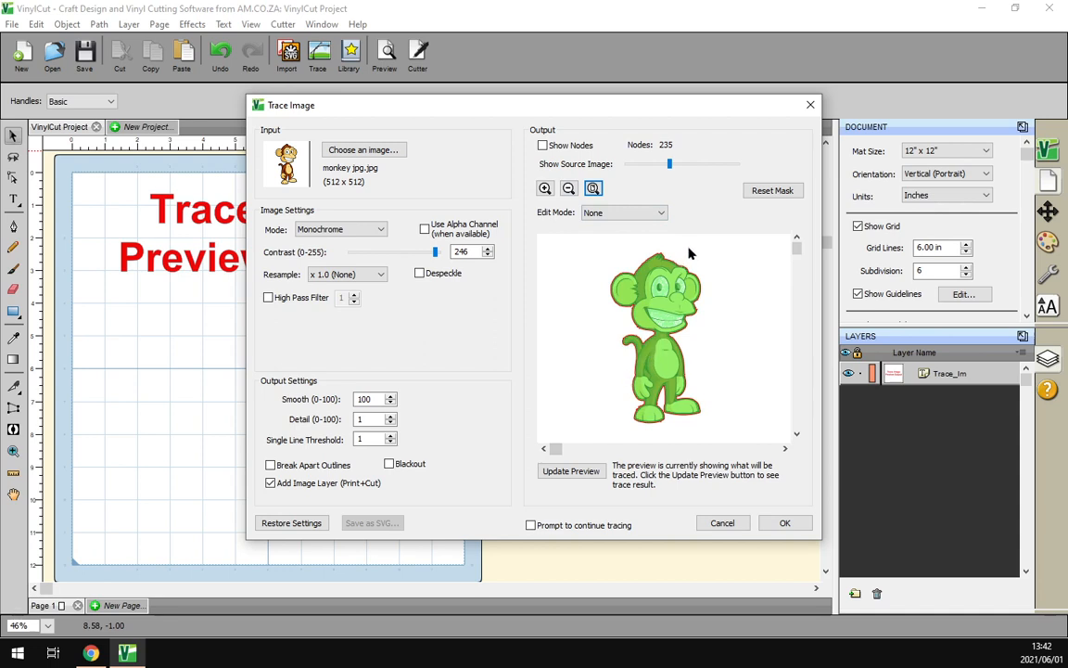
- Crop the traced area closely around the monkey's head in the output preview
left_click(636, 216)
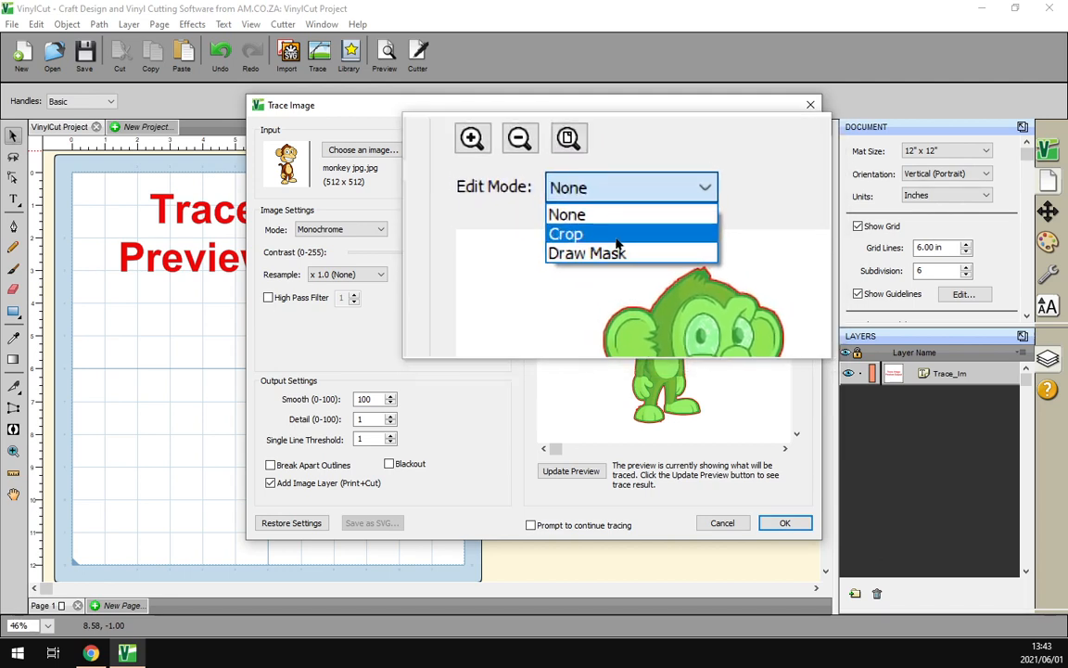
left_click(619, 234)
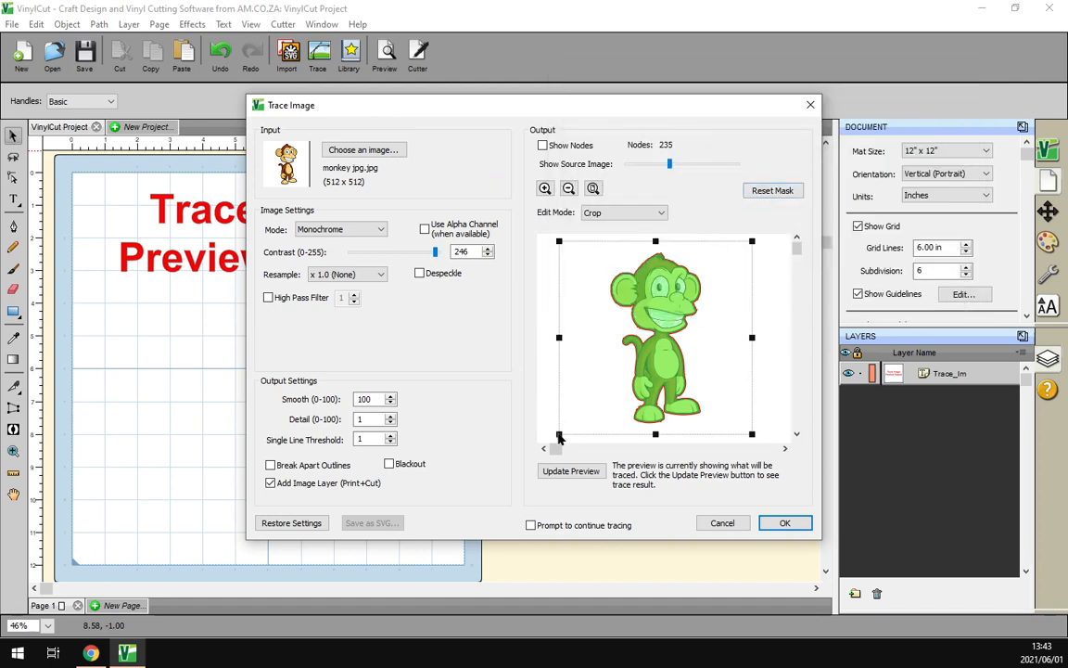
left_click_drag(559, 435, 608, 337)
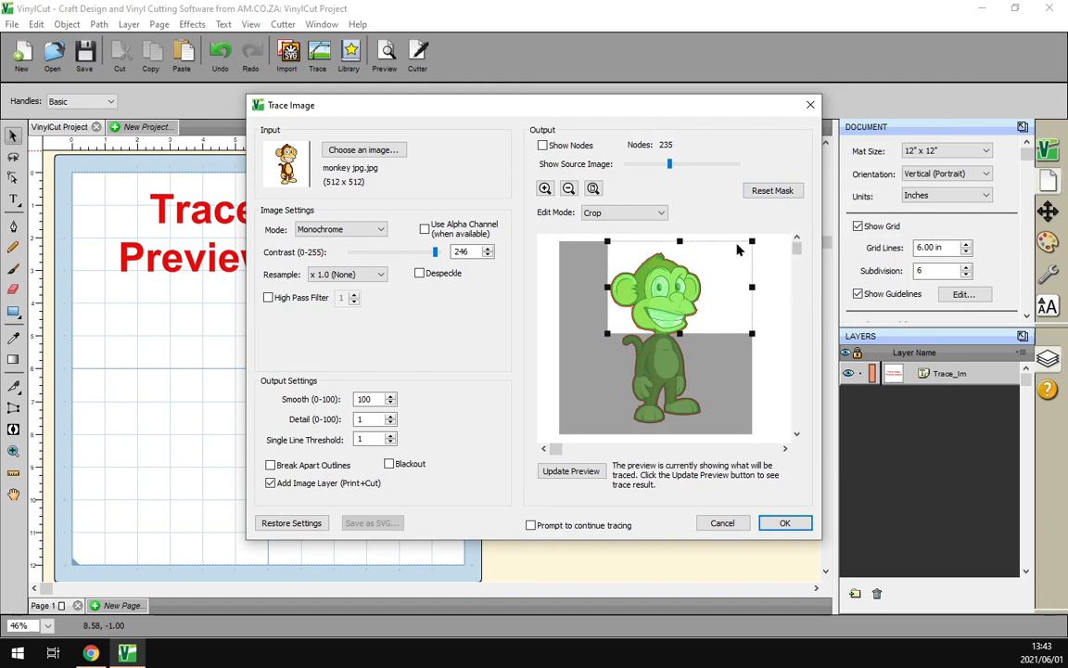
left_click_drag(752, 242, 706, 250)
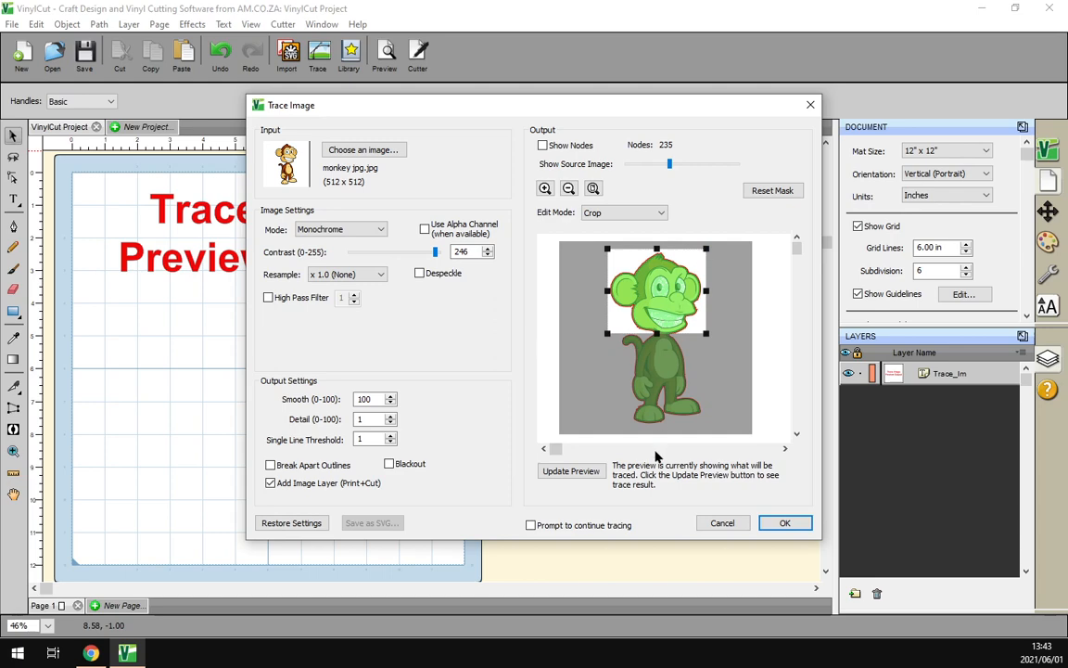
- Create the cropped trace and move the monkey head to about X 6.58 in, Y 6.47 in on the mat
left_click(784, 524)
left_click_drag(234, 338, 352, 443)
- Preview the project's cut lines, close the preview and delete the traced monkey head from the page
left_click(383, 54)
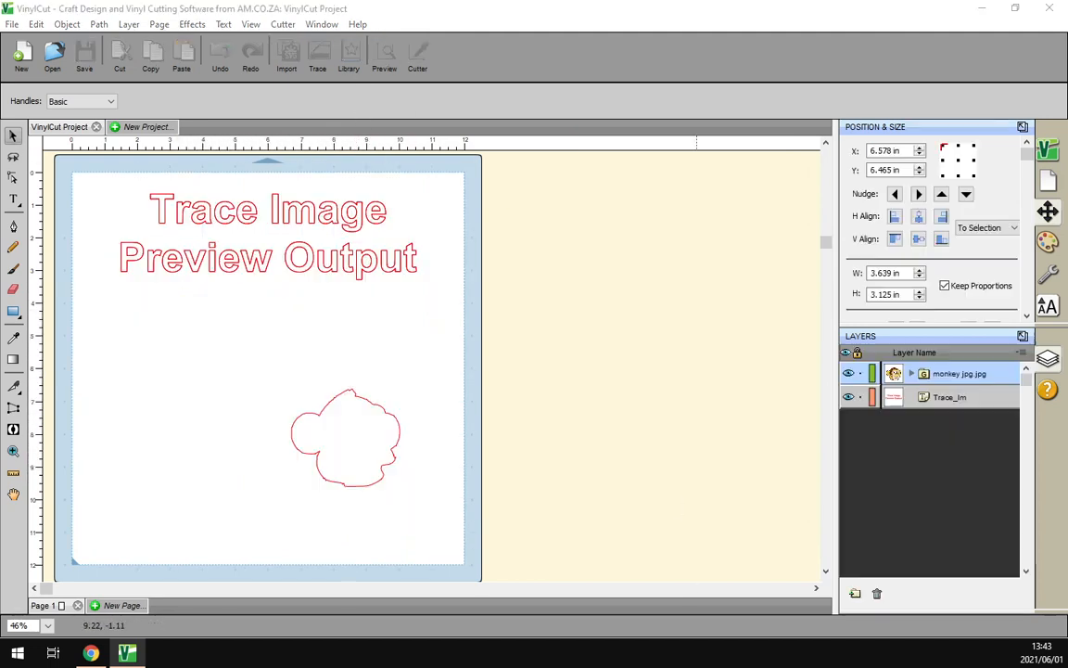
left_click_drag(816, 639, 608, 163)
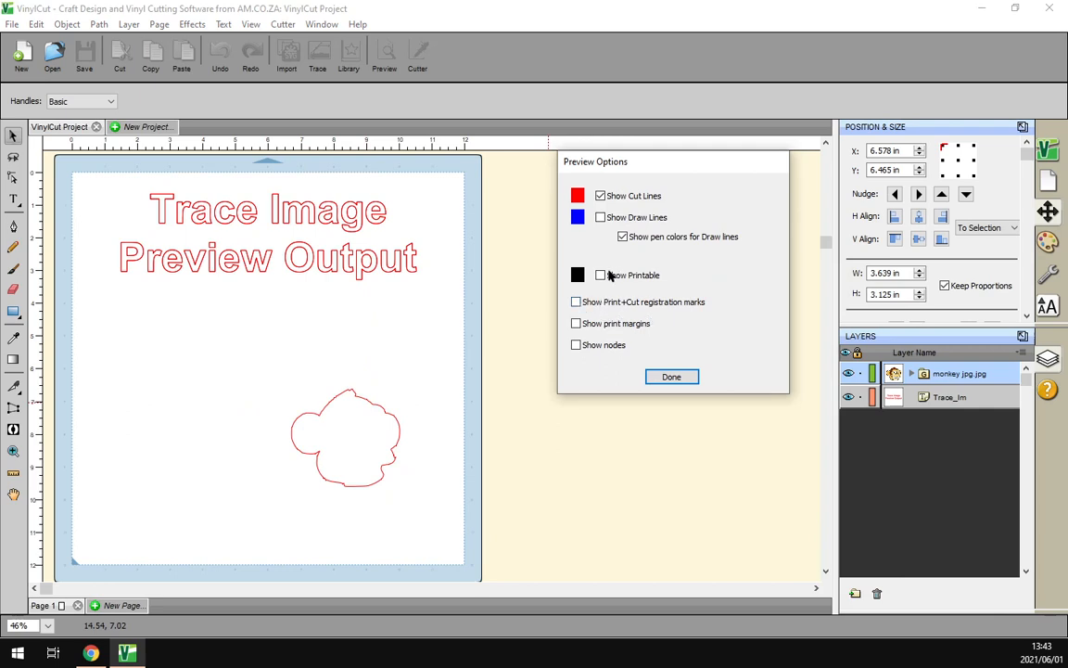
left_click(671, 377)
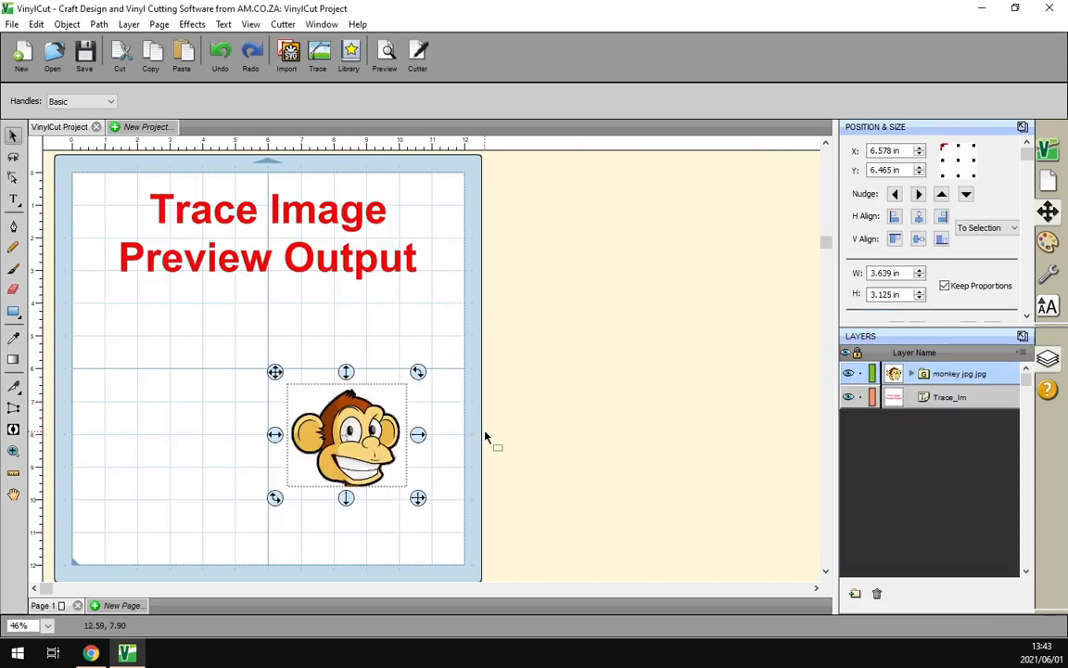
key("Delete")
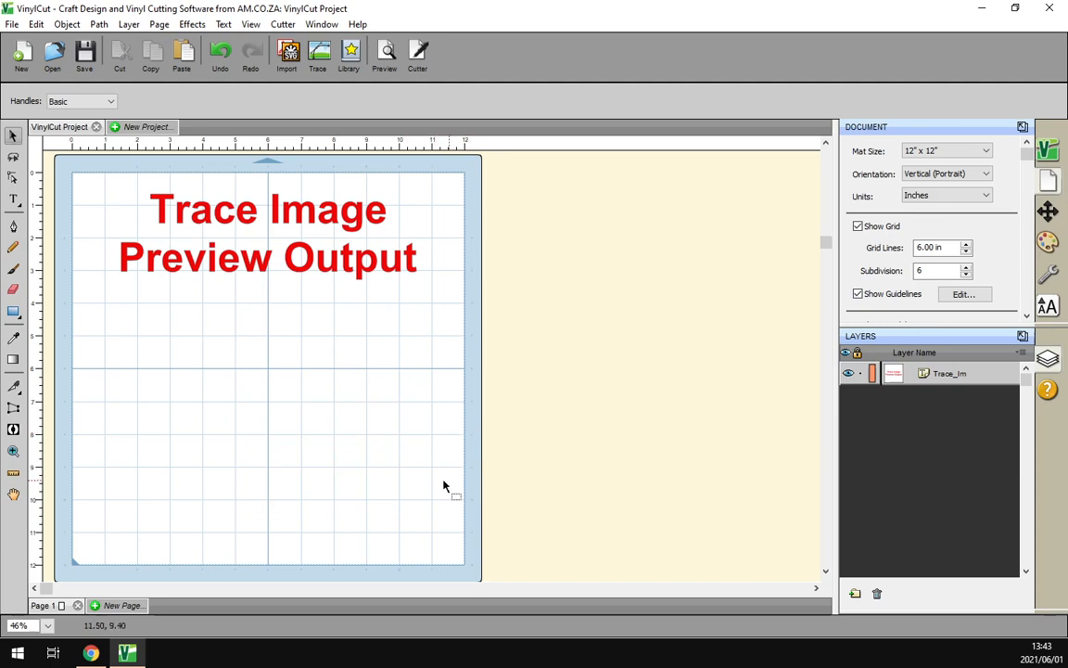
- Switch to Chrome and look over the softwaretraining.co.za home page
left_click(90, 653)
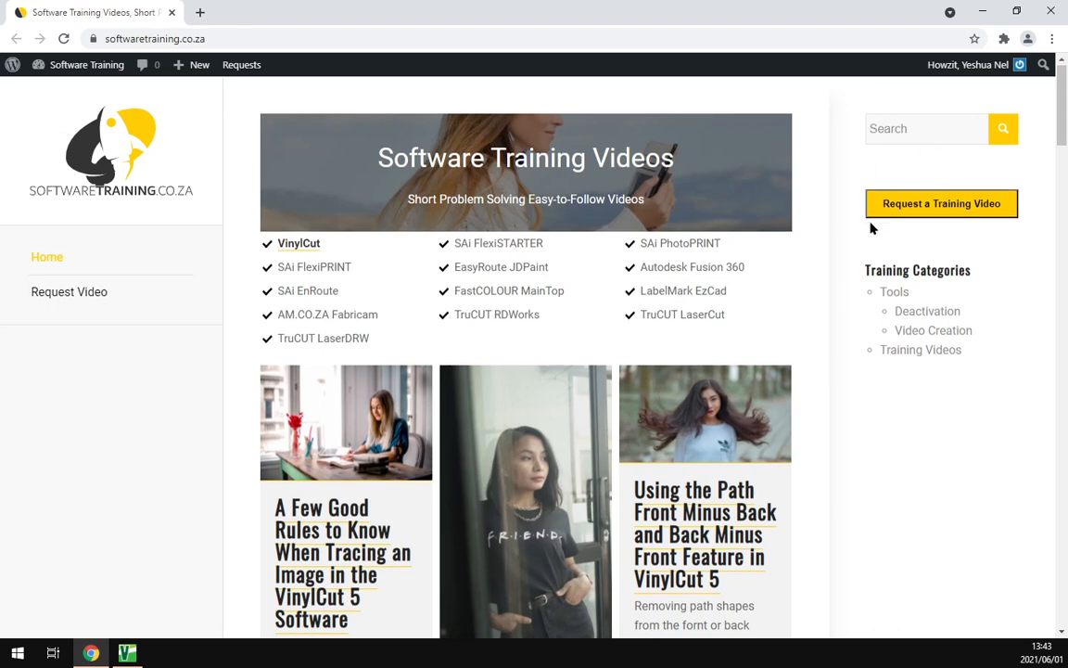
scroll(872, 232, "down", 4)
scroll(873, 236, "up", 4)
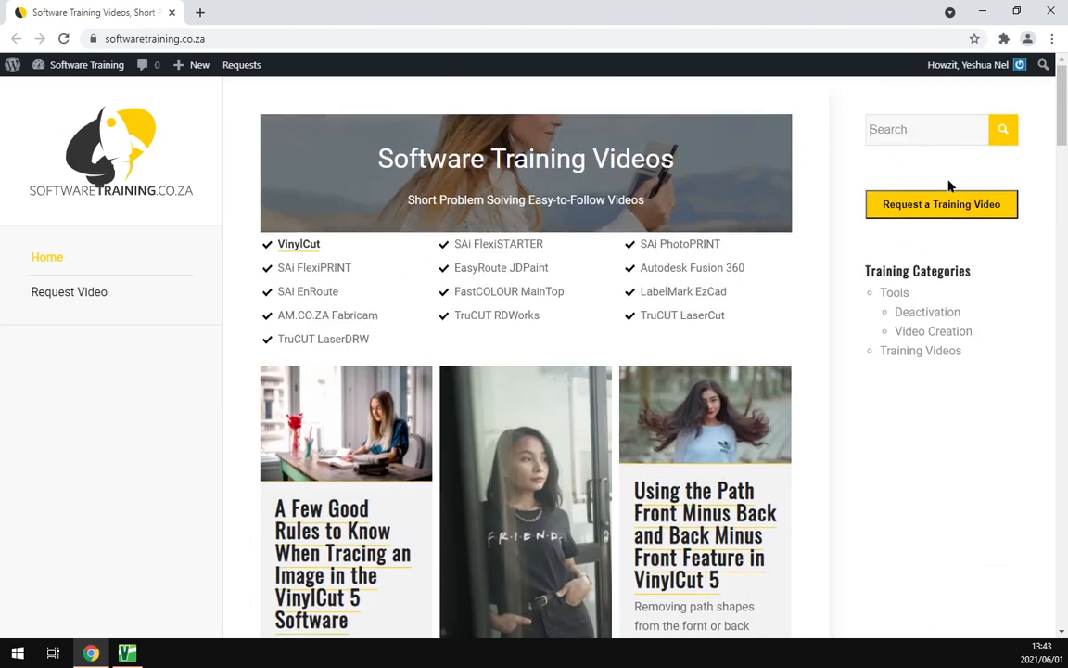